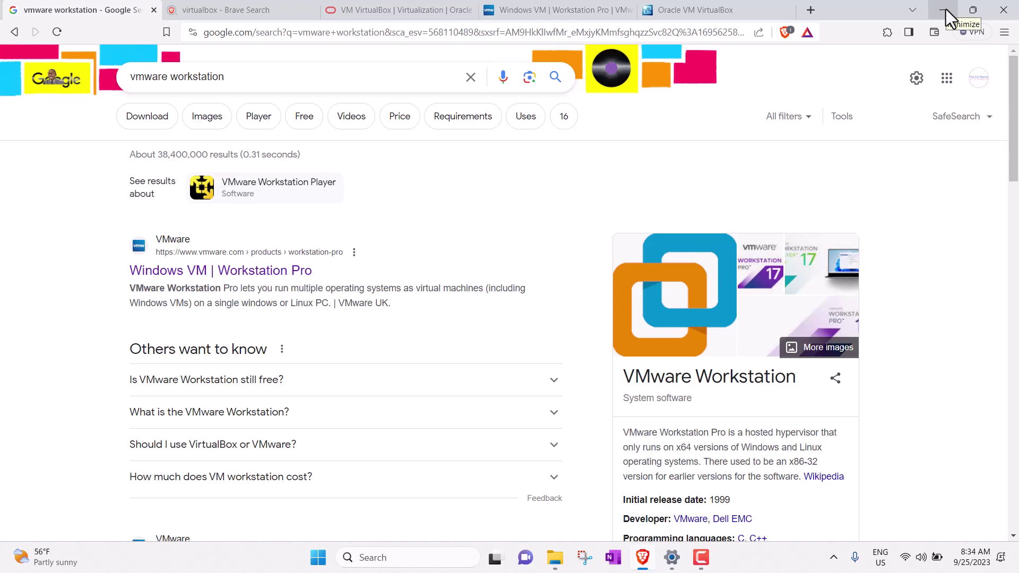
# Step: Open the Windows VM | Workstation Pro result of the vmware workstation search in a new tab and show that page
pyautogui.click(252, 86)
pyautogui.moveTo(252, 86); pyautogui.dragTo(100, 75)
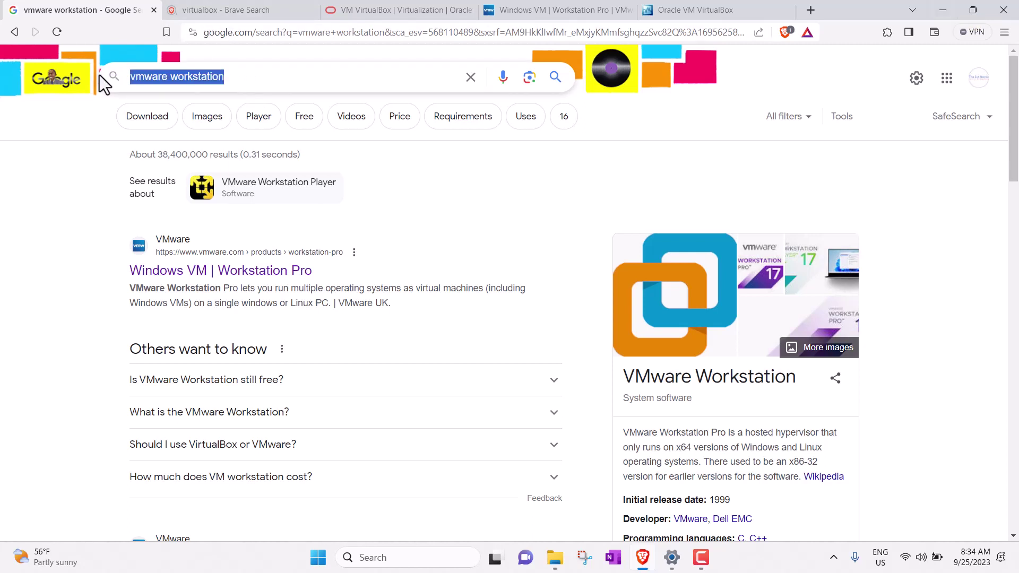
pyautogui.rightClick(160, 274)
pyautogui.click(168, 278)
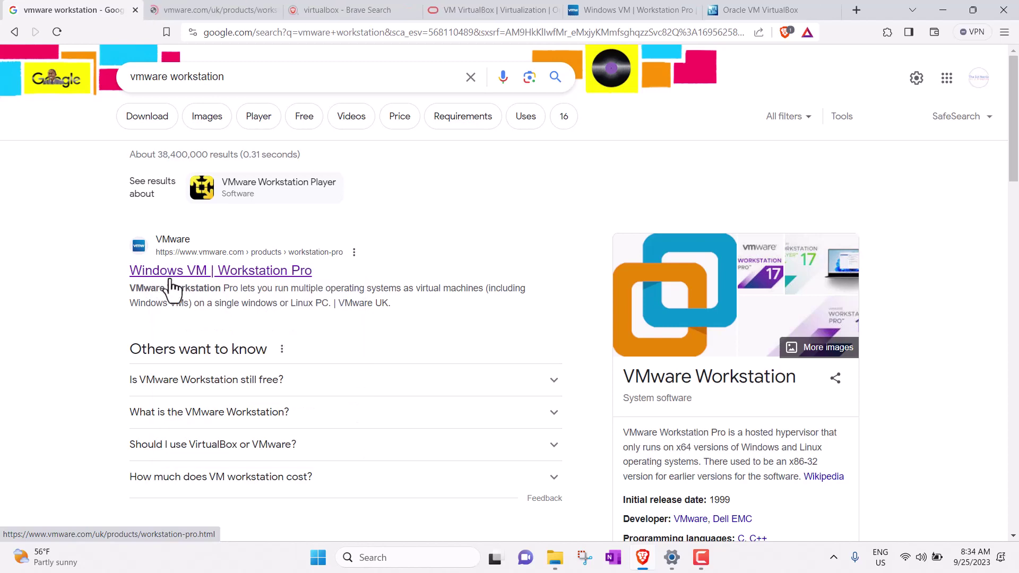
pyautogui.click(192, 3)
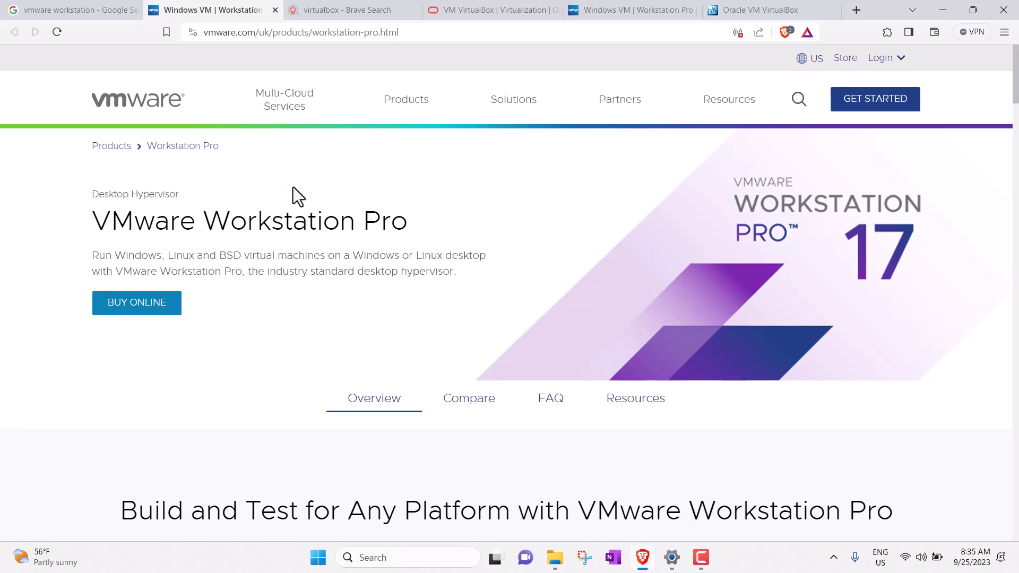
# Step: Examine the Brave Search results for virtualbox, from the Oracle VM VirtualBox entry down to the guides and wiki pages
pyautogui.click(364, 6)
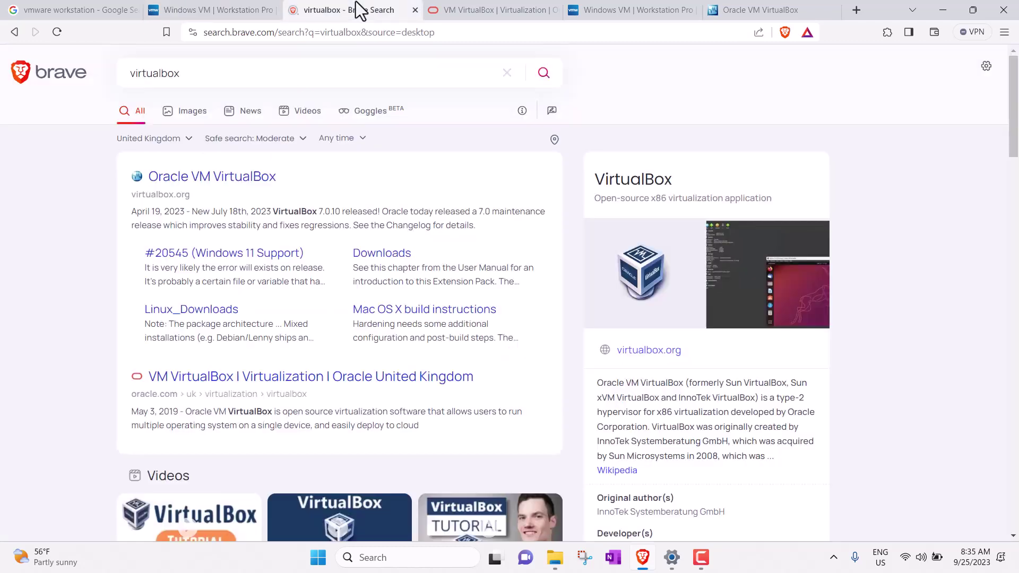
pyautogui.moveTo(227, 79); pyautogui.dragTo(119, 69)
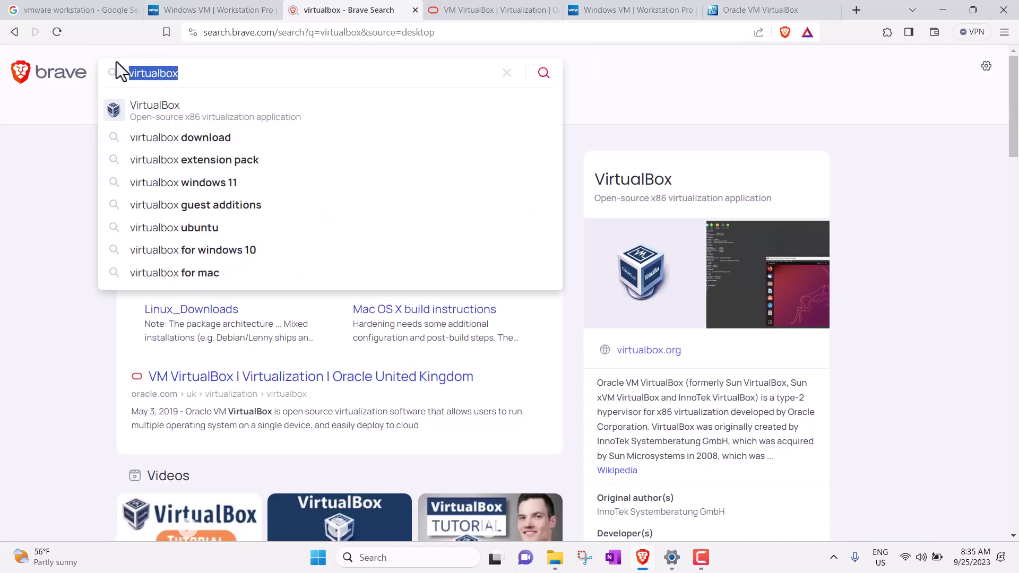
pyautogui.click(598, 91)
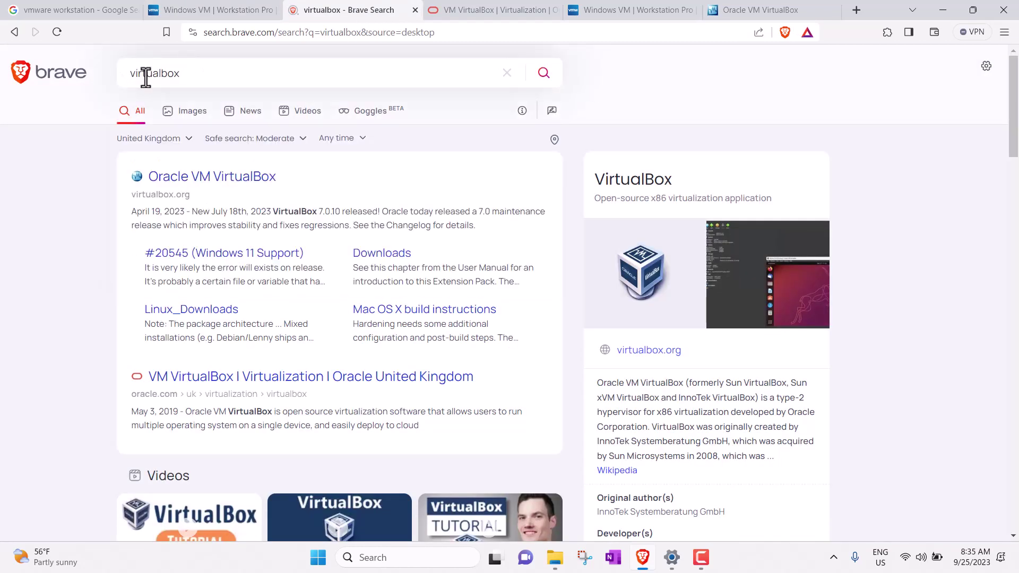
pyautogui.click(194, 79)
pyautogui.moveTo(194, 80); pyautogui.dragTo(117, 75)
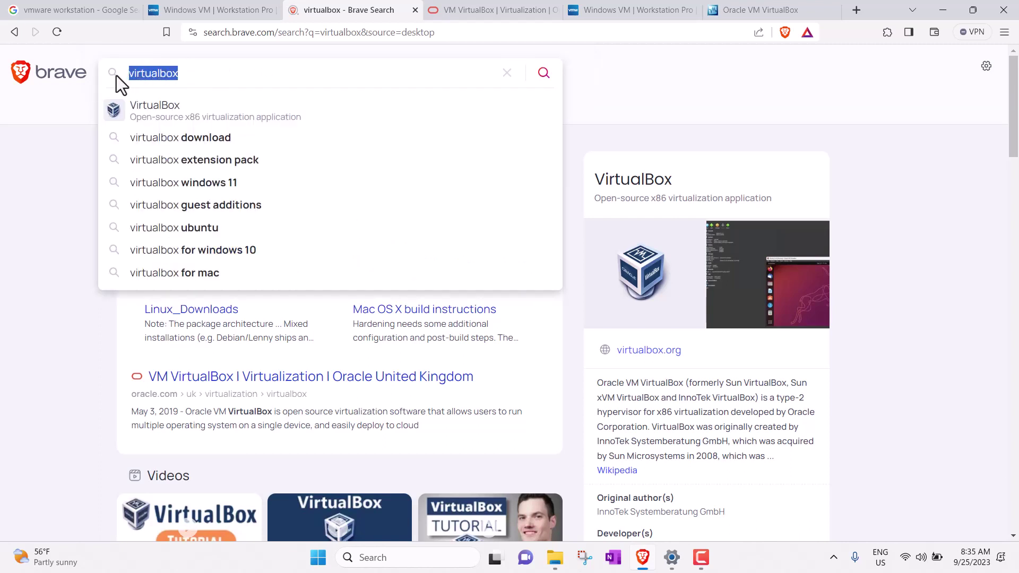
pyautogui.click(220, 76)
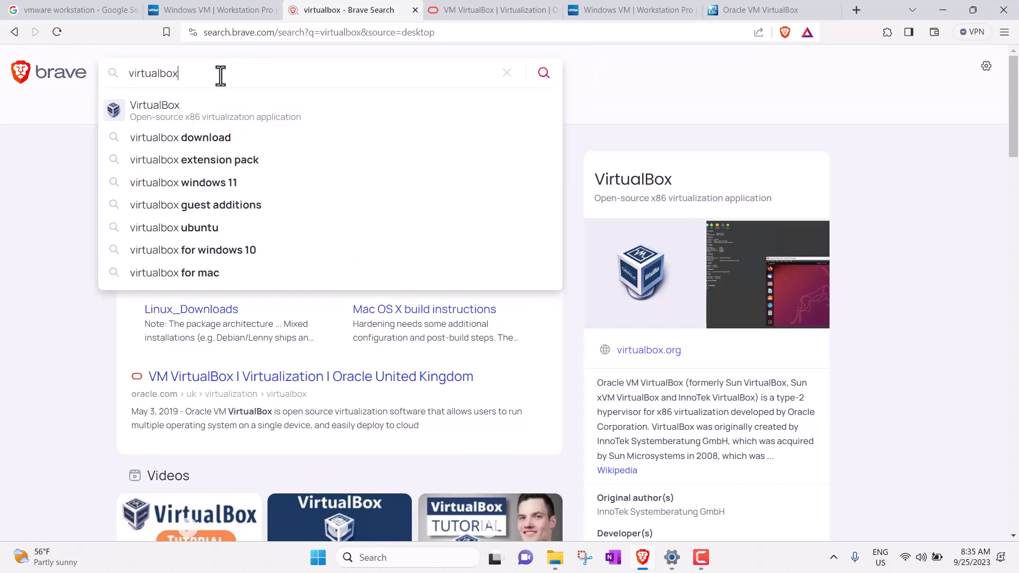
pyautogui.click(691, 106)
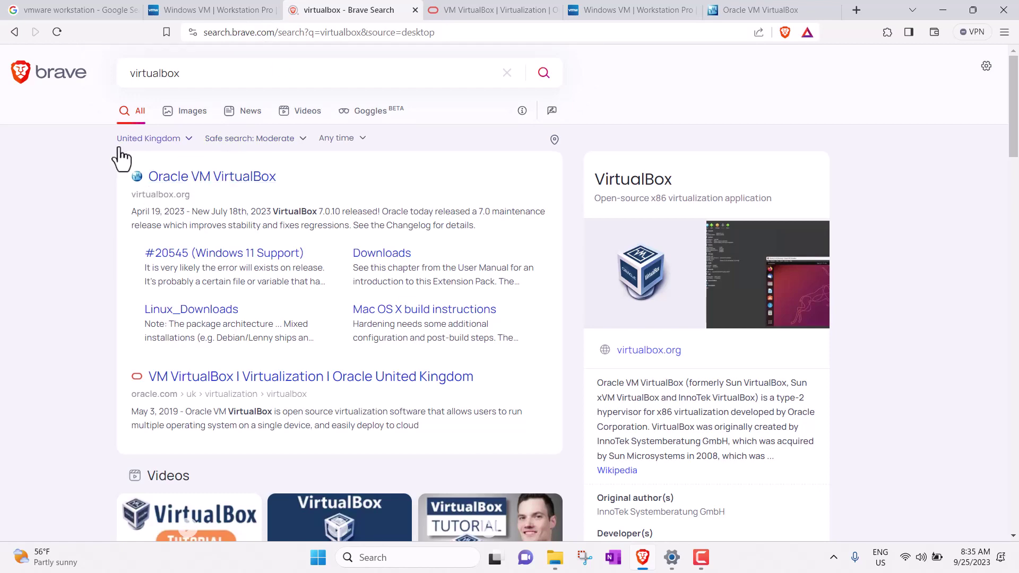
pyautogui.scroll(-3, 329, 211)
pyautogui.scroll(3, 300, 246)
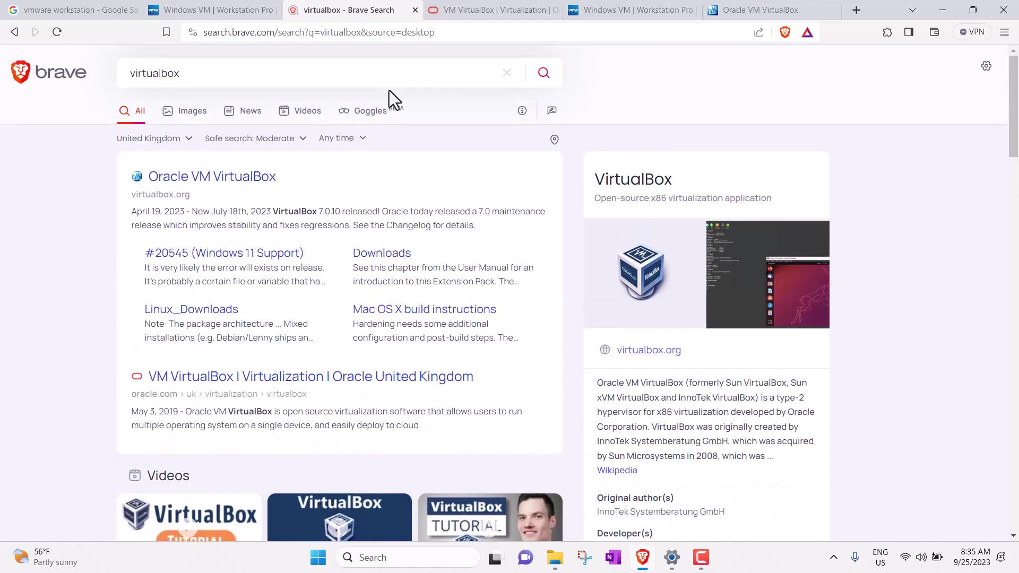
pyautogui.click(461, 16)
pyautogui.click(387, 16)
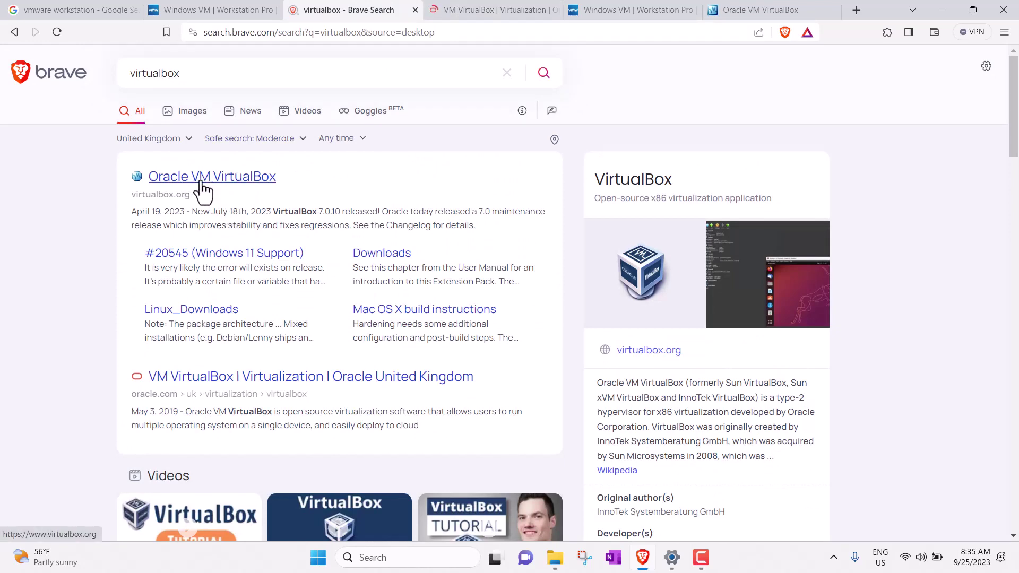
pyautogui.scroll(-10, 207, 193)
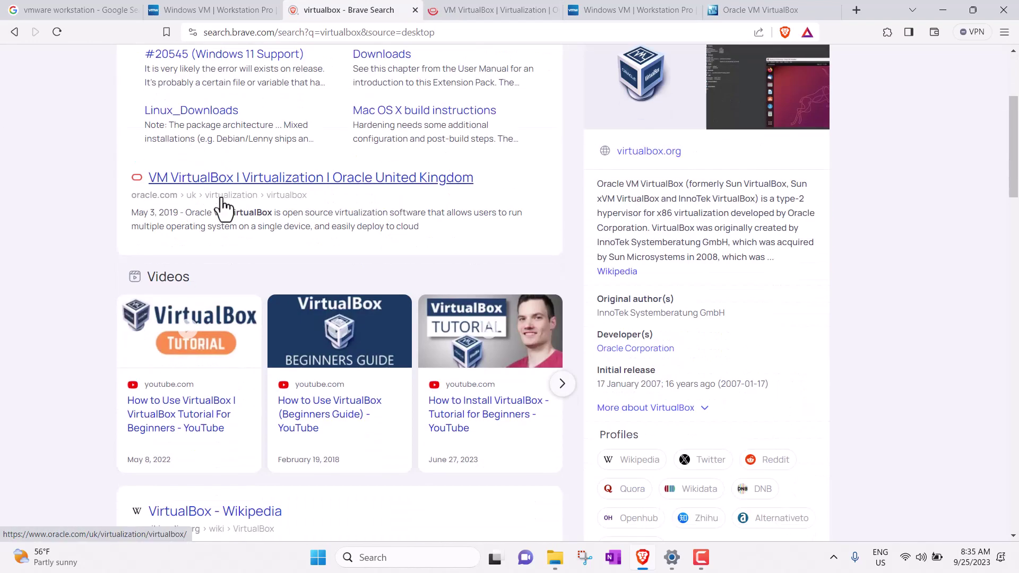
pyautogui.scroll(-5, 226, 222)
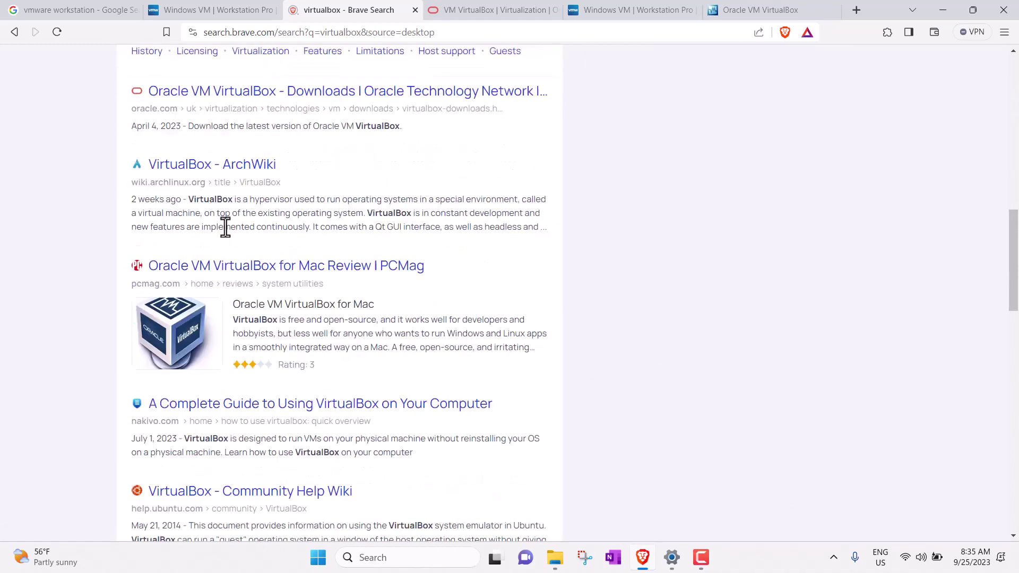
pyautogui.scroll(-2, 228, 250)
pyautogui.scroll(15, 227, 186)
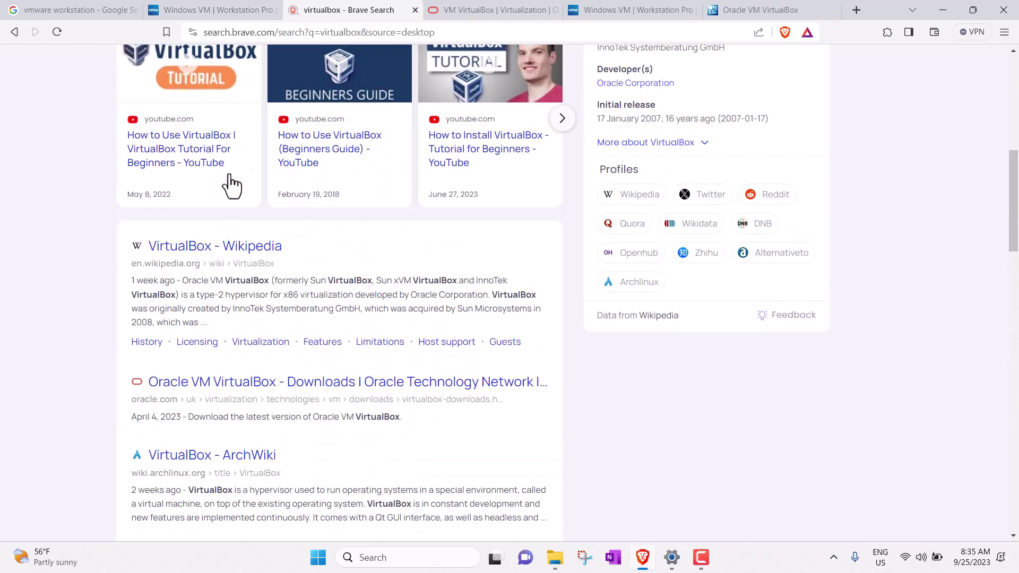
# Step: Open the official virtualbox.org website from the virtualbox search results
pyautogui.moveTo(183, 74); pyautogui.dragTo(111, 68)
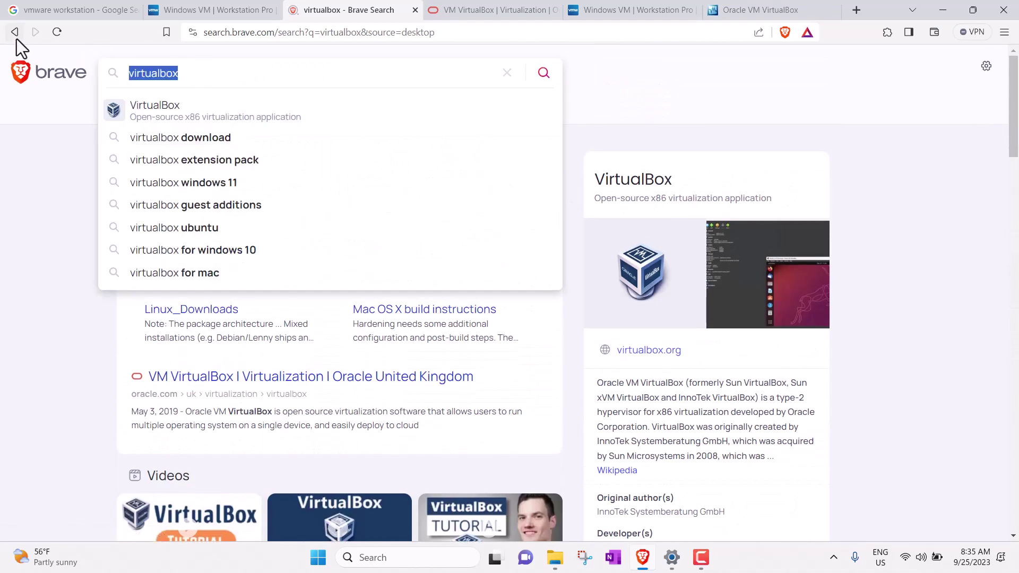
pyautogui.press('BackSpace')
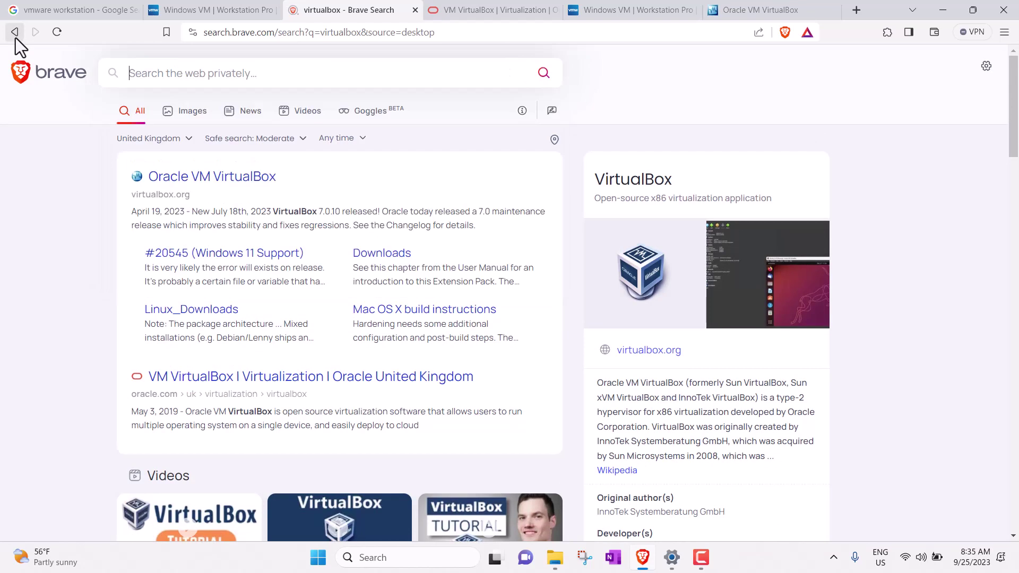
pyautogui.click(200, 33)
pyautogui.click(414, 77)
pyautogui.click(665, 355)
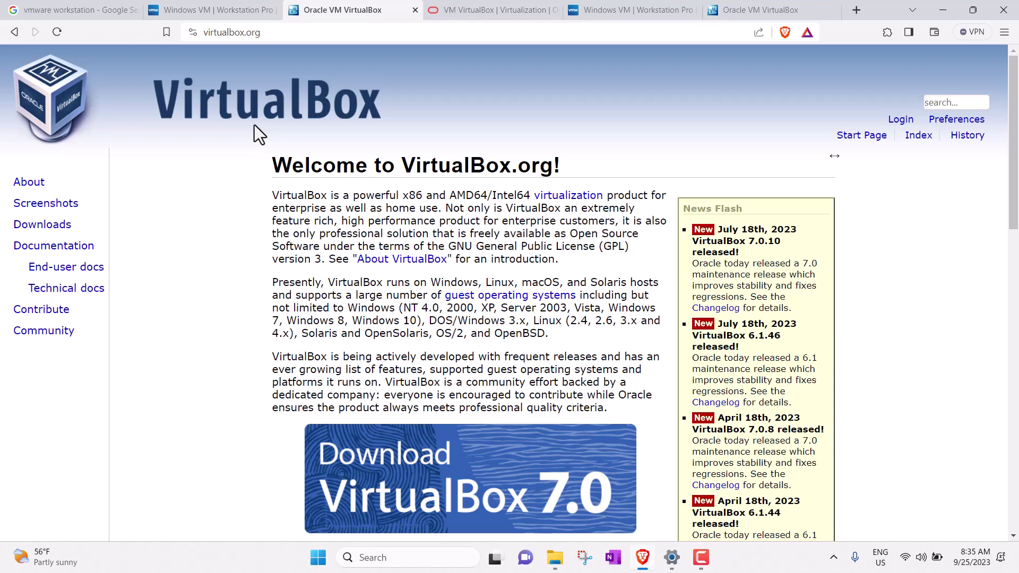
# Step: Read the virtualbox.org welcome page, including the General Public License passage and the VirtualBox 7.0 download banner
pyautogui.scroll(-3, 266, 154)
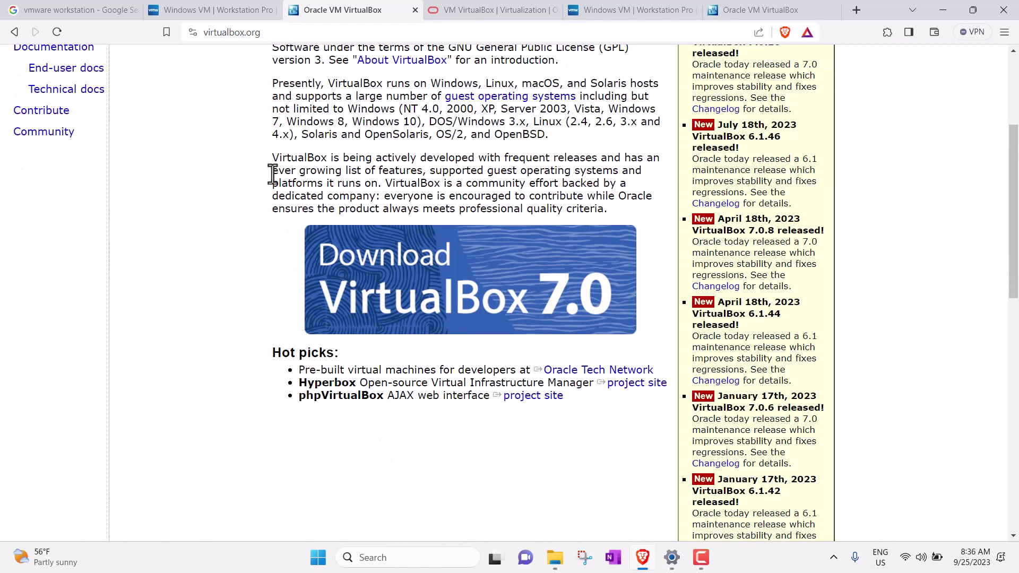
pyautogui.scroll(3, 236, 234)
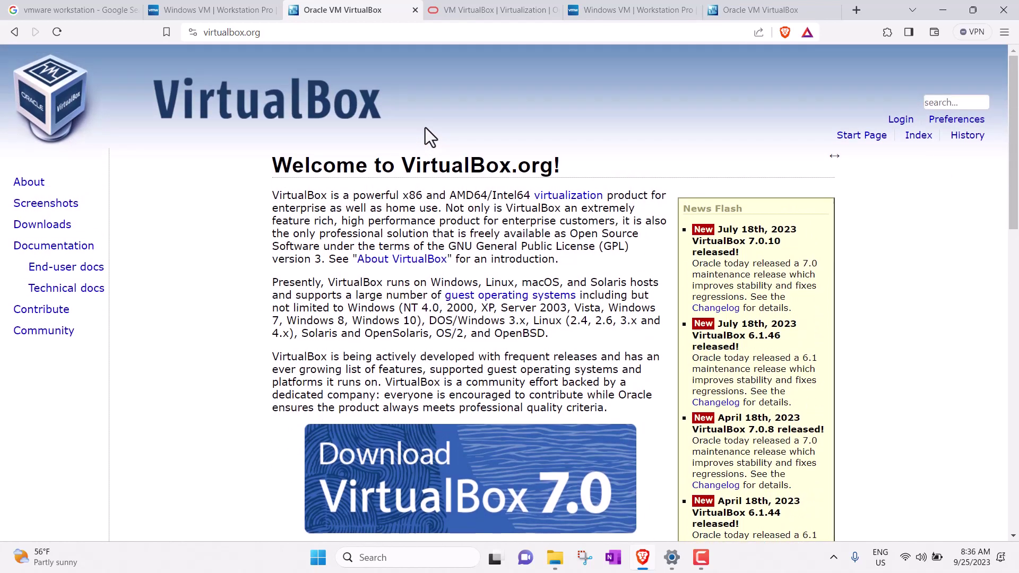
pyautogui.moveTo(425, 128); pyautogui.dragTo(200, 102)
pyautogui.click(907, 203)
pyautogui.moveTo(598, 248); pyautogui.dragTo(606, 249)
pyautogui.moveTo(636, 253); pyautogui.dragTo(635, 254)
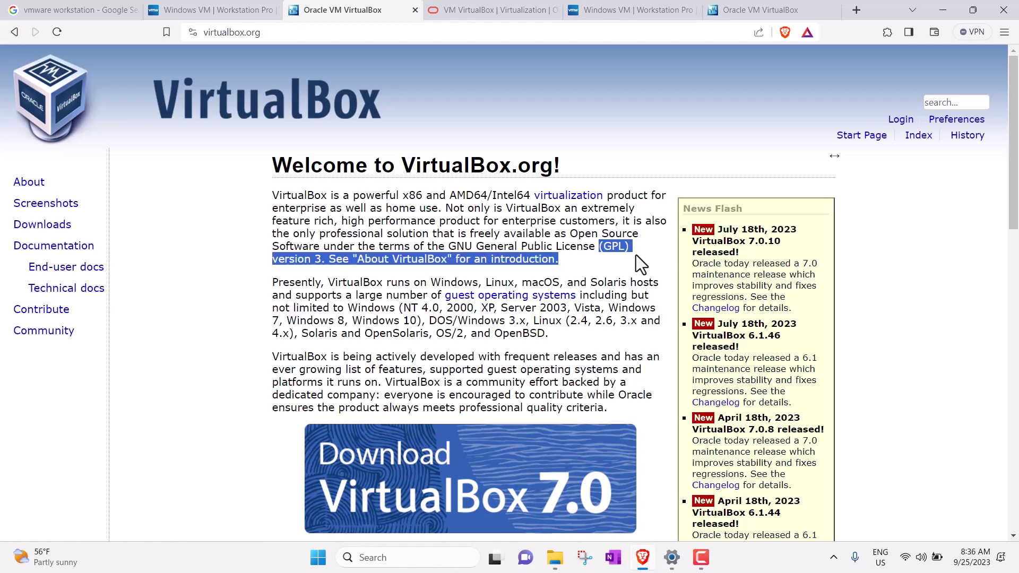
pyautogui.click(635, 254)
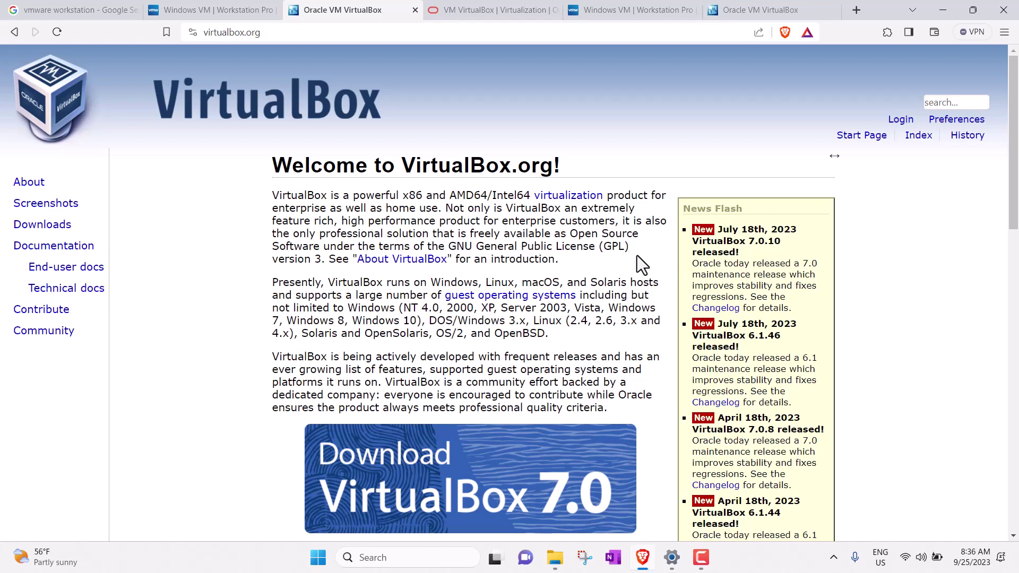
pyautogui.moveTo(627, 255); pyautogui.dragTo(585, 253)
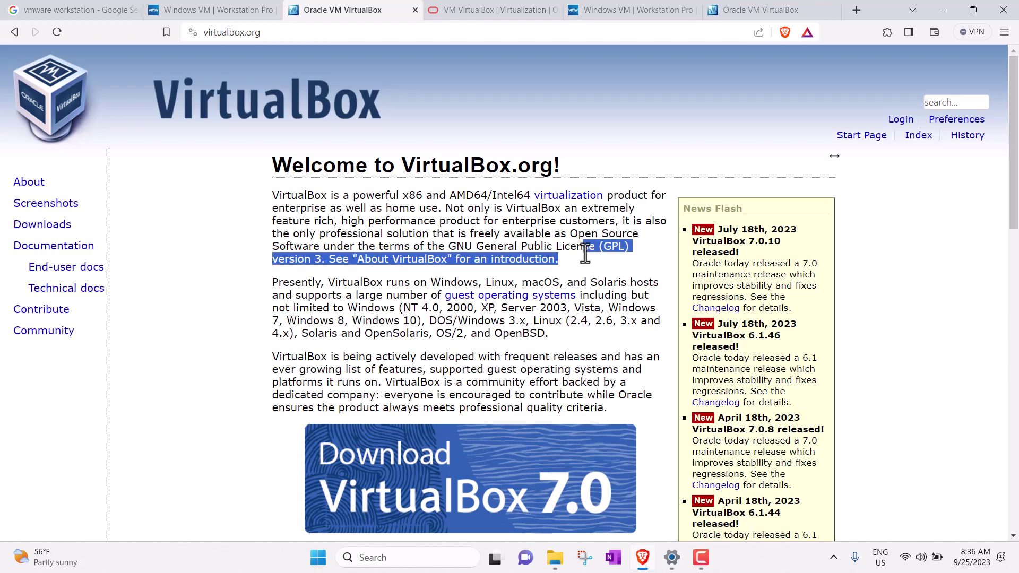
pyautogui.scroll(-3, 606, 262)
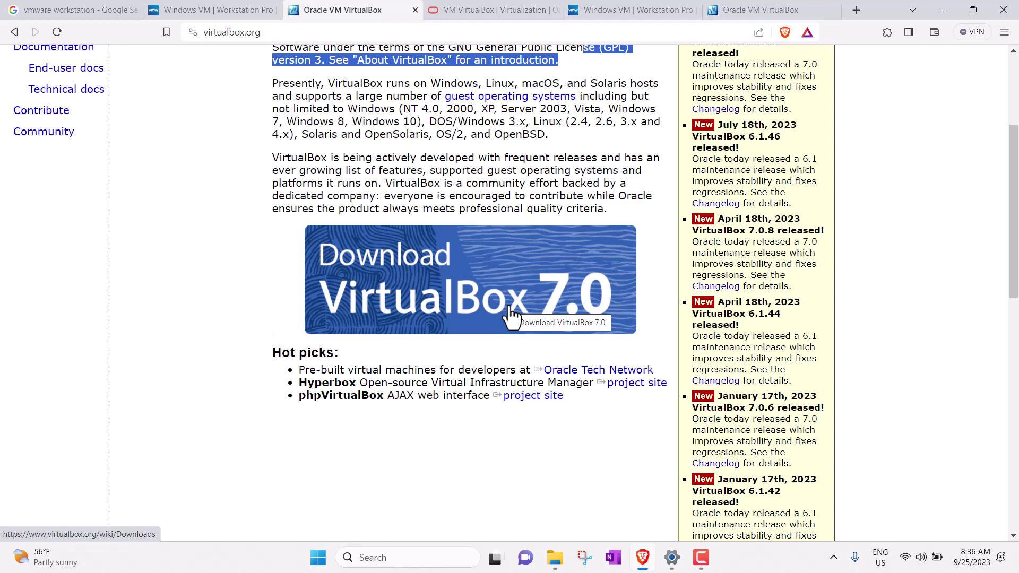
pyautogui.scroll(4, 323, 287)
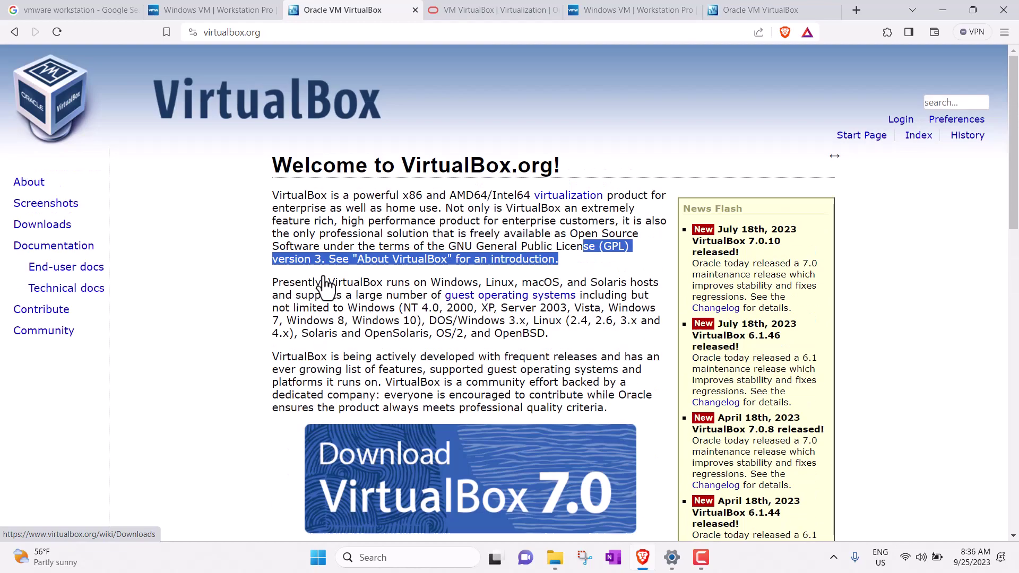
# Step: Open the VirtualBox 7.0 downloads page and look over the platform packages, including the one for Windows hosts
pyautogui.scroll(-5, 347, 273)
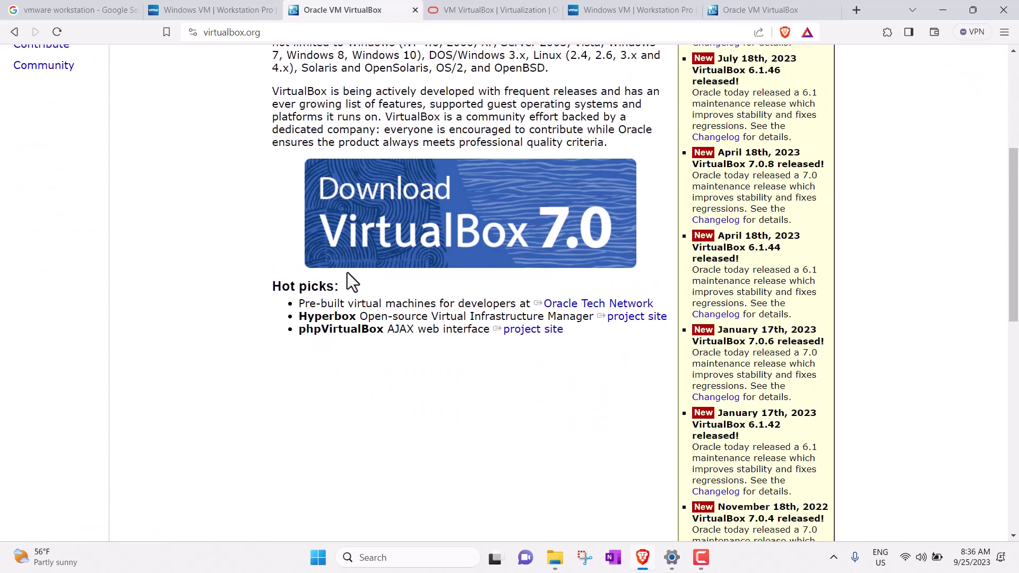
pyautogui.click(385, 218)
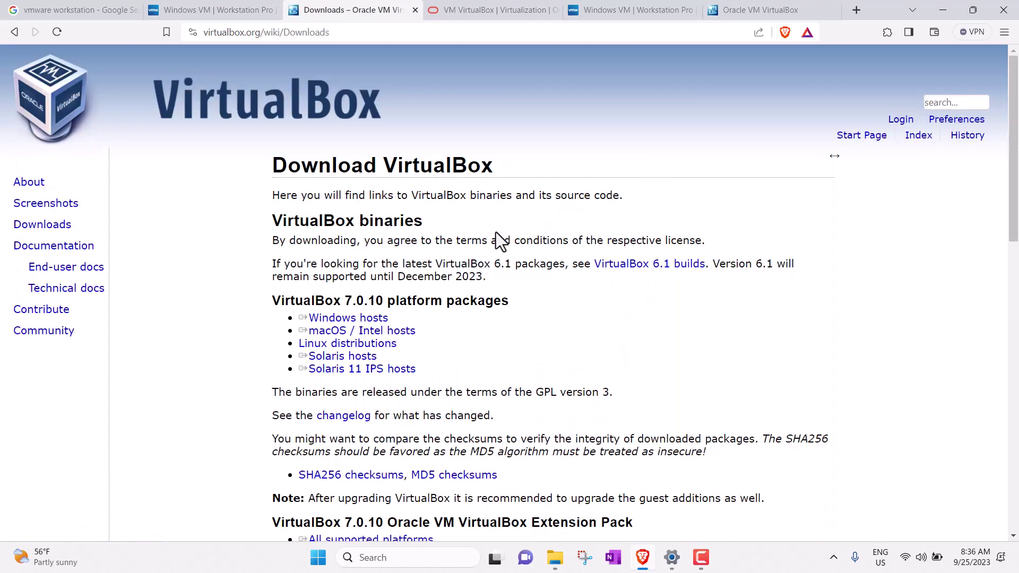
pyautogui.scroll(-1, 549, 279)
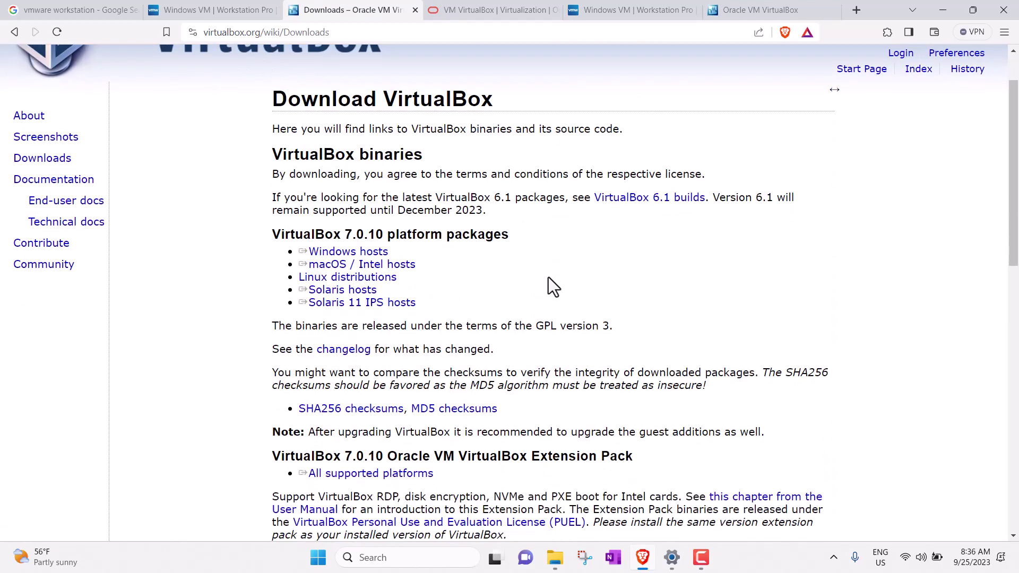
pyautogui.moveTo(261, 236); pyautogui.dragTo(526, 248)
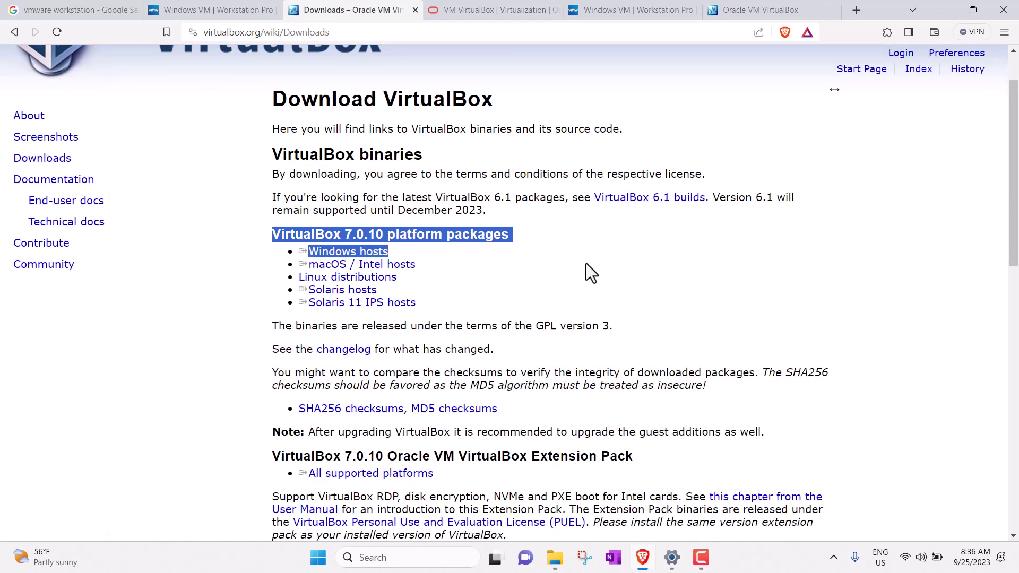
pyautogui.click(633, 254)
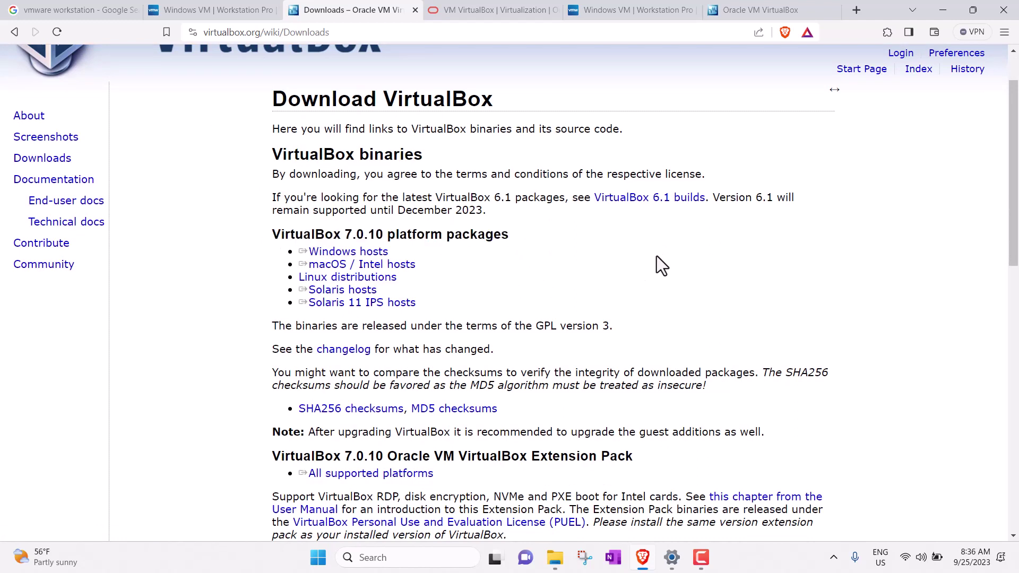
# Step: Open the VirtualBox 6.1 builds page in a new tab and switch to it
pyautogui.rightClick(641, 205)
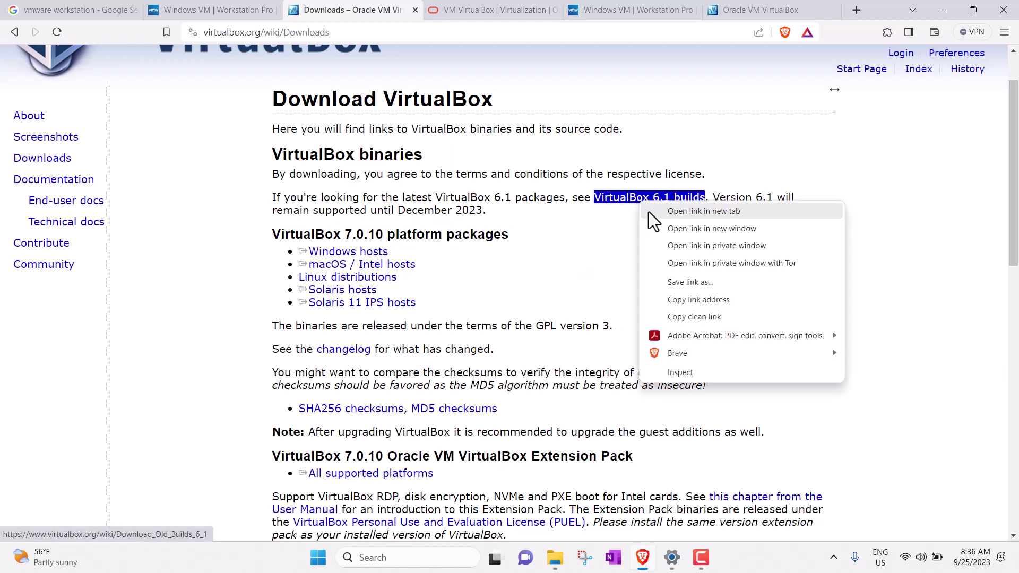
pyautogui.click(648, 212)
pyautogui.click(429, 10)
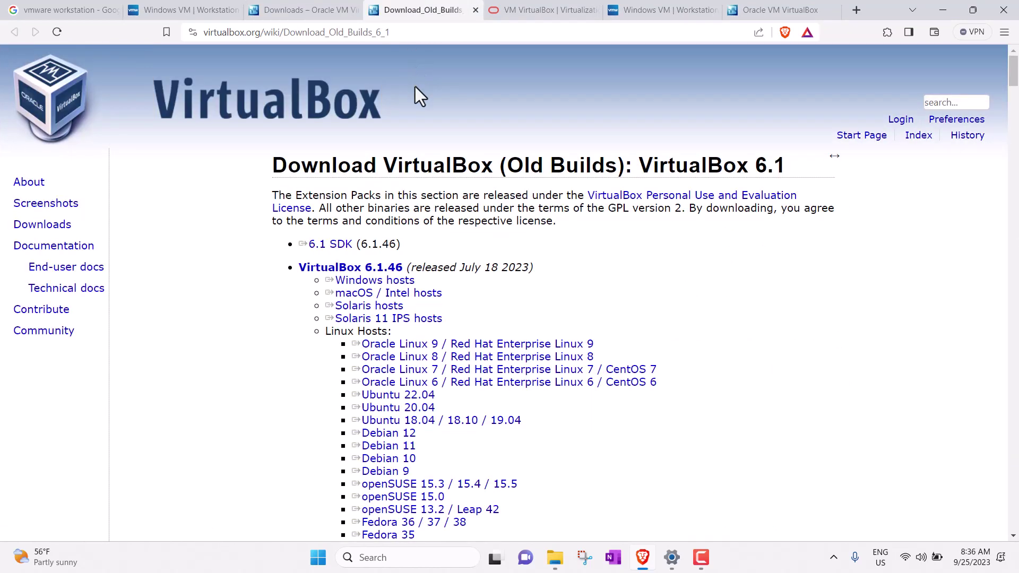
# Step: Examine the old VirtualBox 6.1 builds and the packages offered for Windows, macOS, Solaris and Linux hosts
pyautogui.scroll(-5, 416, 166)
pyautogui.scroll(-2, 496, 210)
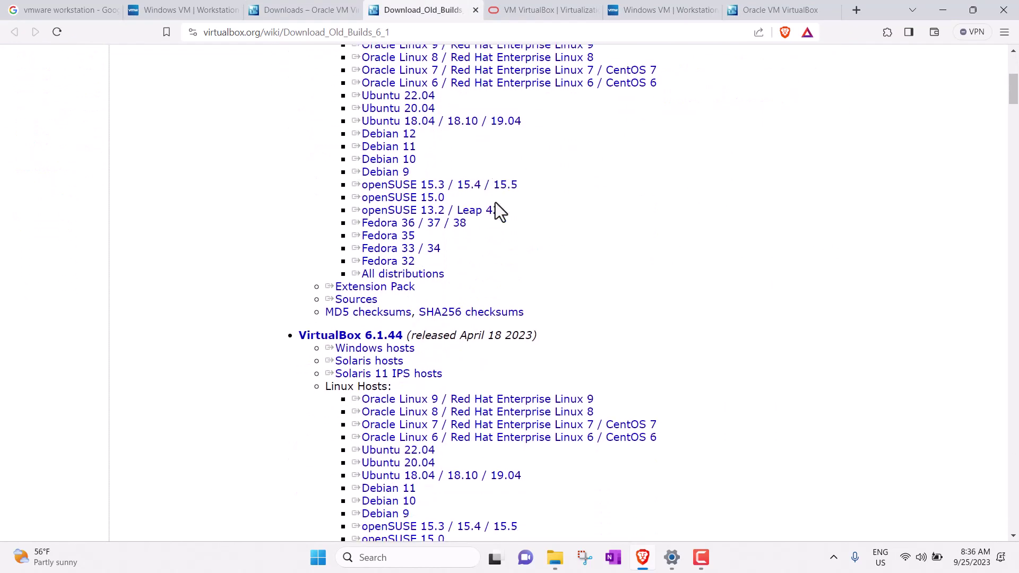
pyautogui.scroll(6, 460, 220)
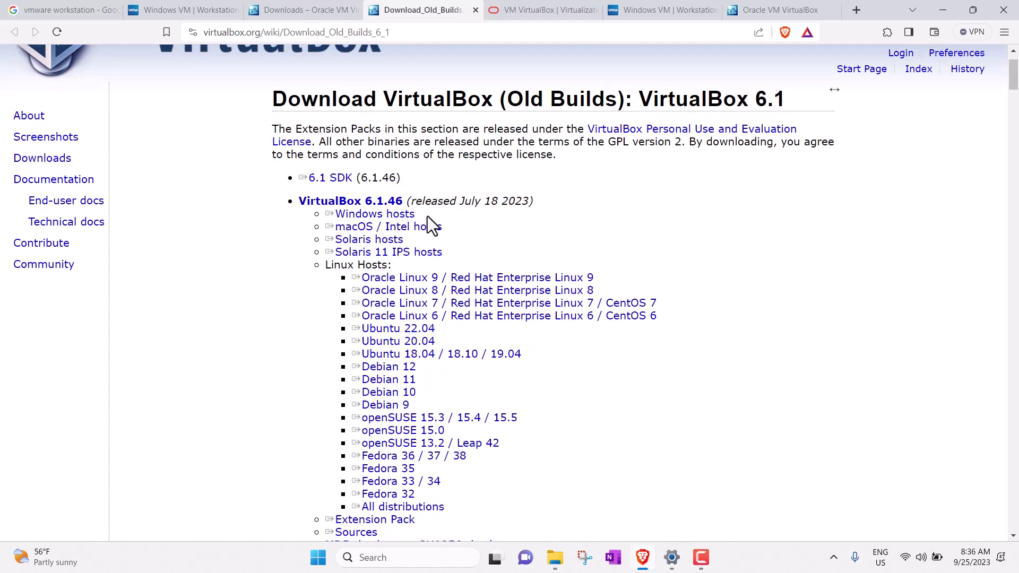
pyautogui.tripleClick(375, 213)
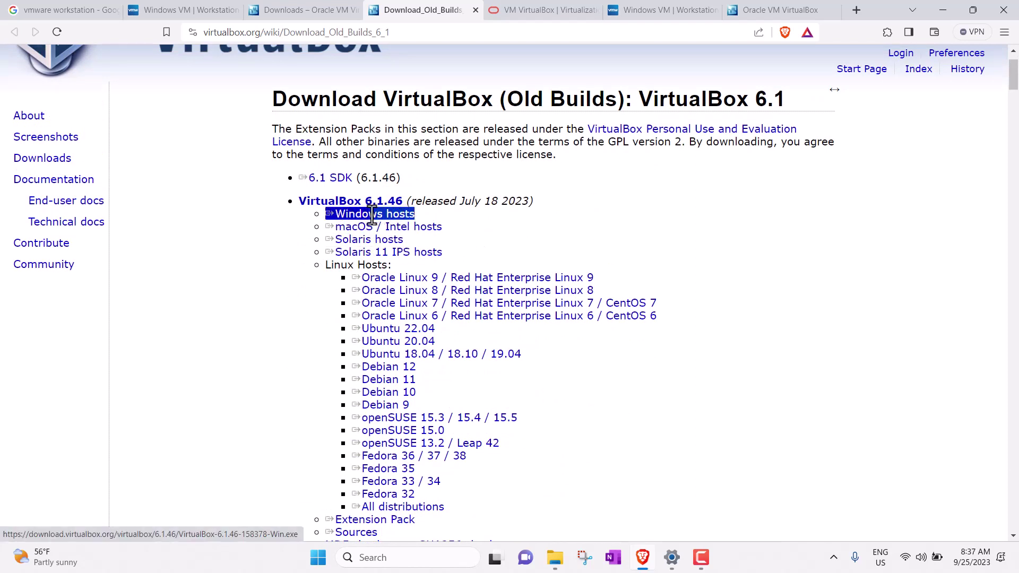
pyautogui.moveTo(374, 213); pyautogui.dragTo(536, 481)
pyautogui.tripleClick(450, 225)
pyautogui.click(422, 249)
pyautogui.scroll(-7, 721, 414)
pyautogui.scroll(1, 477, 266)
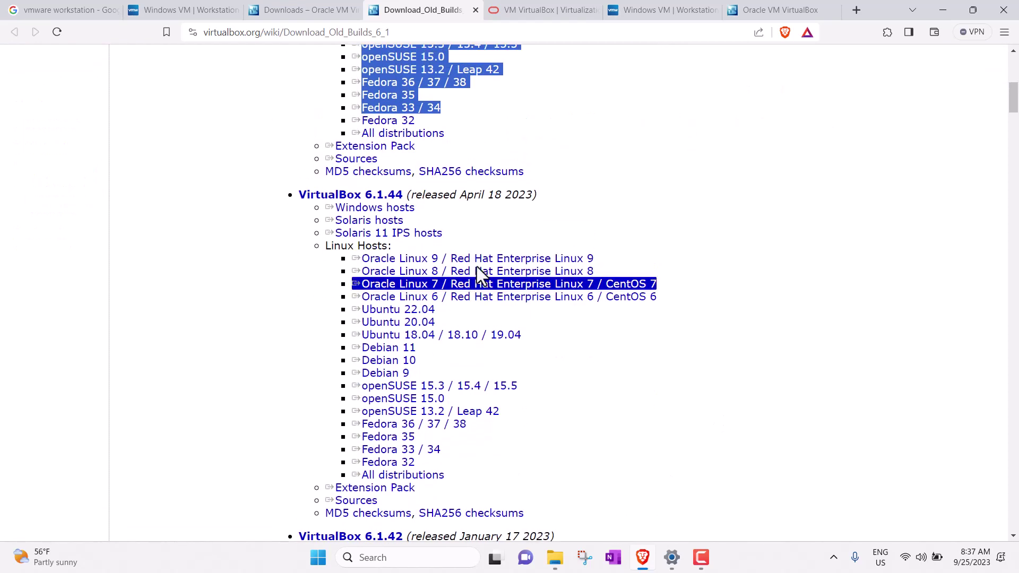
# Step: Return to the Download VirtualBox page and look at the Windows hosts package under the 7.0.10 platform packages
pyautogui.scroll(1, 477, 267)
pyautogui.click(318, 9)
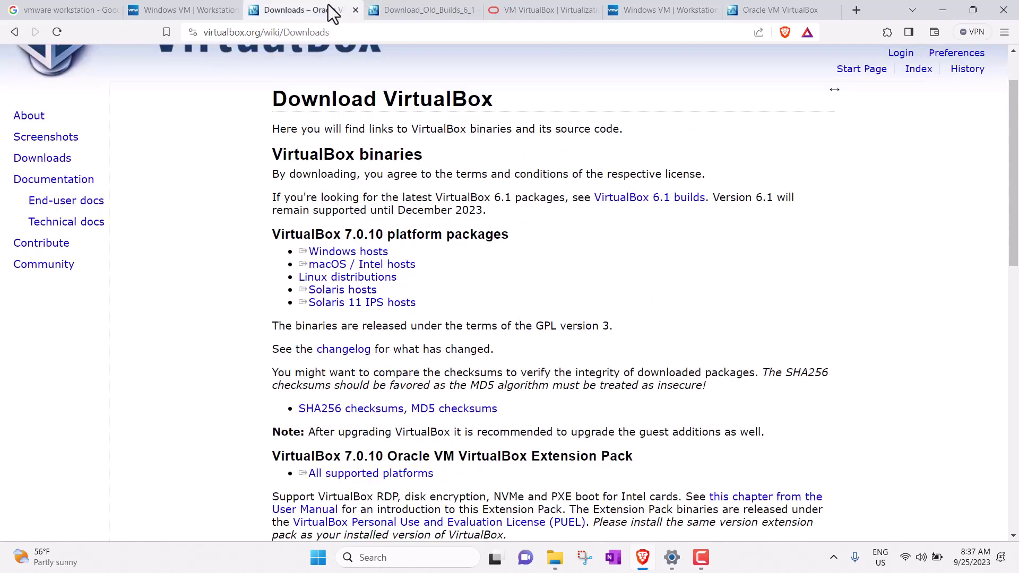
pyautogui.moveTo(297, 266)
pyautogui.mouseDown()
pyautogui.moveTo(285, 270)
pyautogui.moveTo(302, 257)
pyautogui.mouseUp()
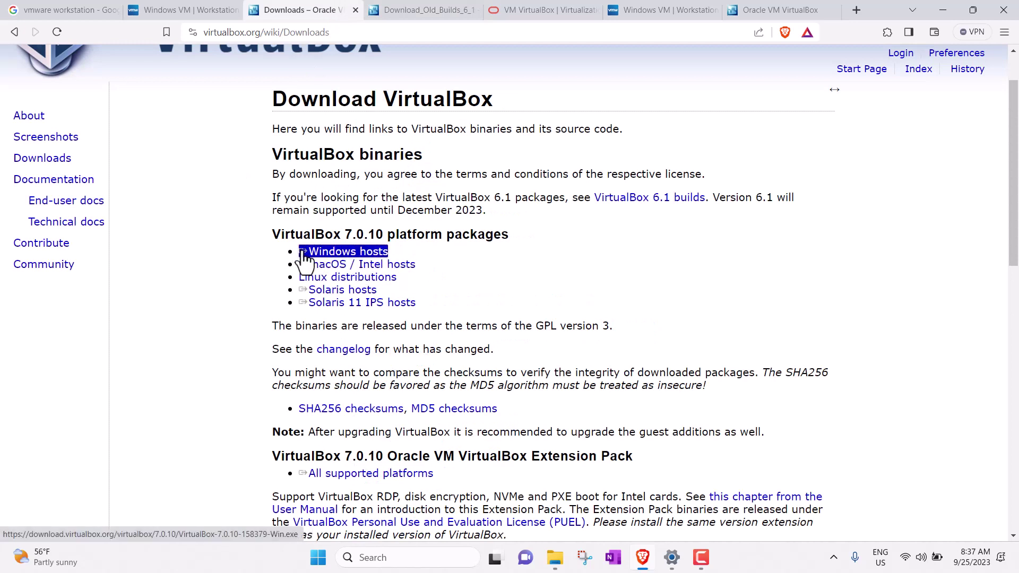
pyautogui.click(395, 257)
pyautogui.tripleClick(394, 257)
pyautogui.click(942, 11)
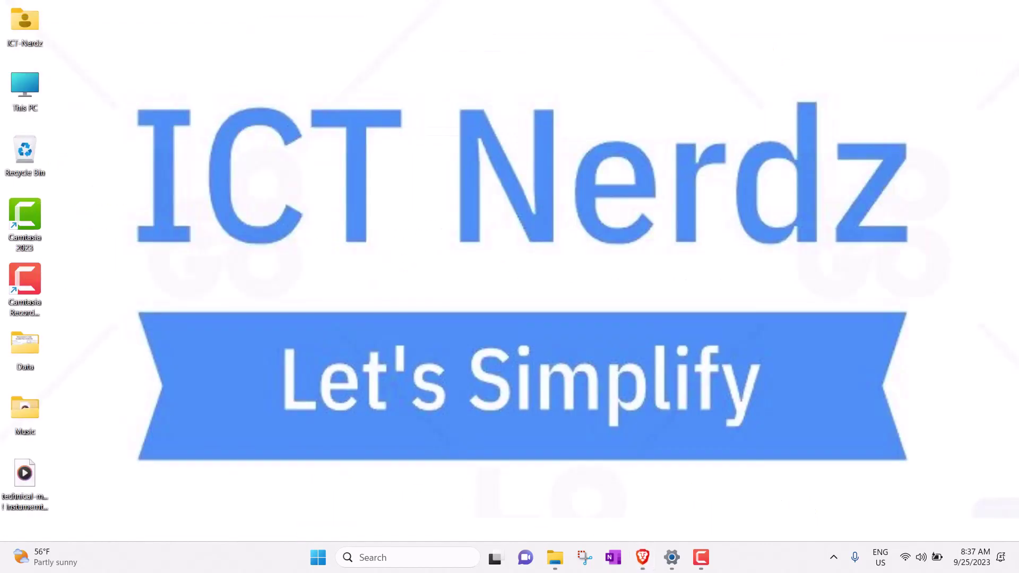
pyautogui.click(317, 557)
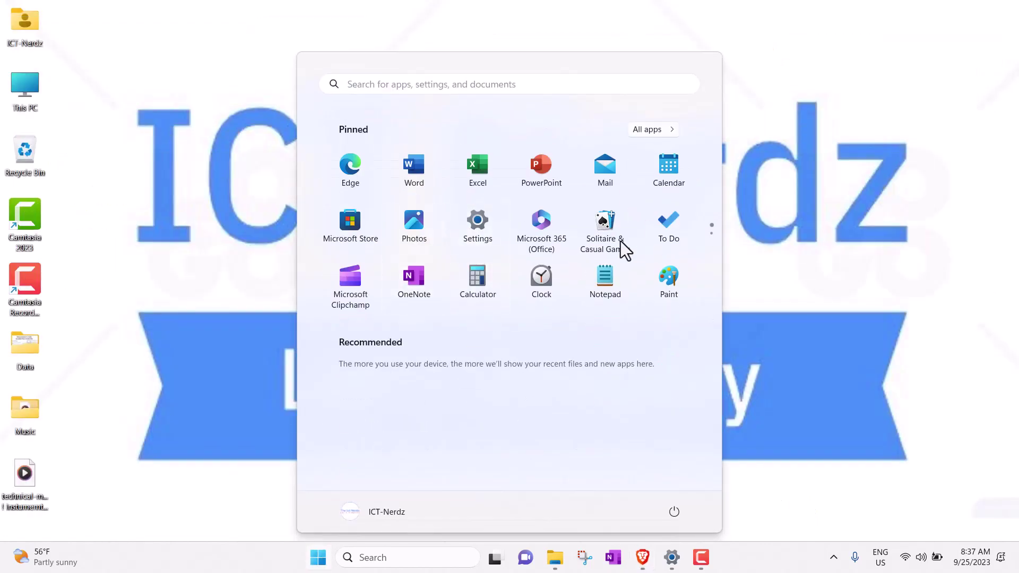
pyautogui.click(792, 395)
pyautogui.click(643, 557)
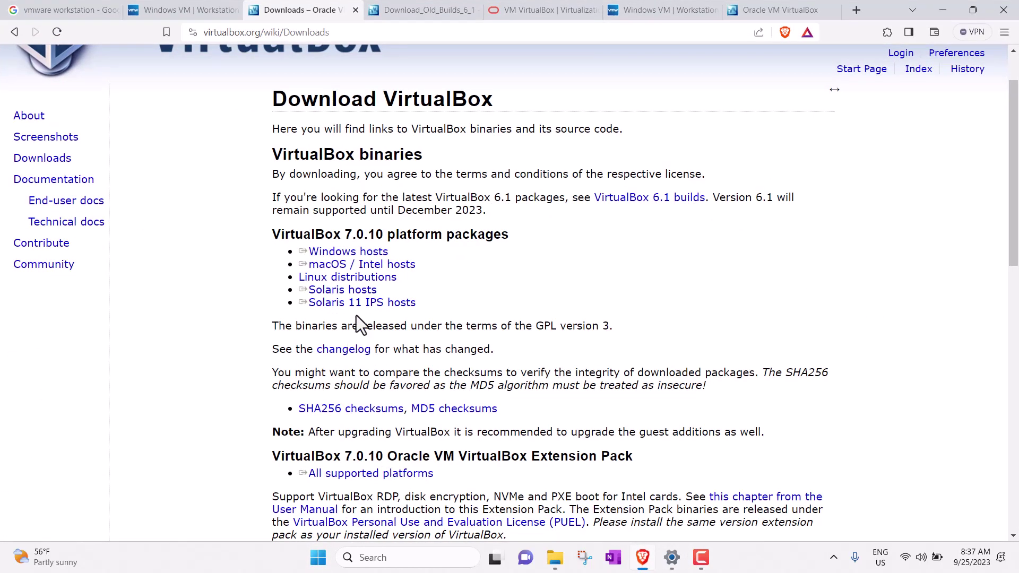
# Step: Download the VirtualBox 7.0.10 package for Windows hosts and save VirtualBox-7.0.10-158379-Win in the Downloads folder
pyautogui.tripleClick(362, 268)
pyautogui.tripleClick(351, 253)
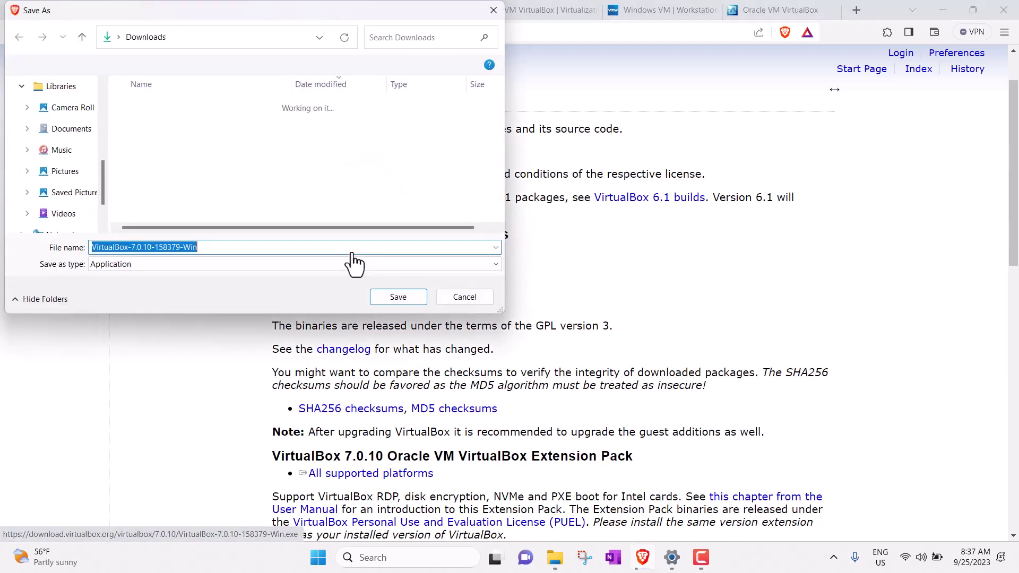
pyautogui.scroll(2, 67, 177)
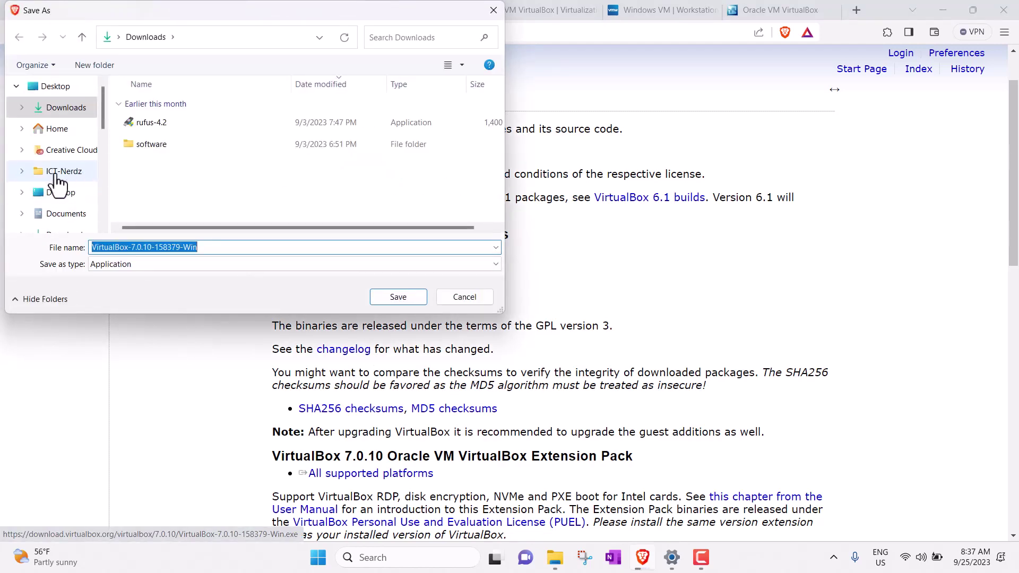
pyautogui.click(407, 301)
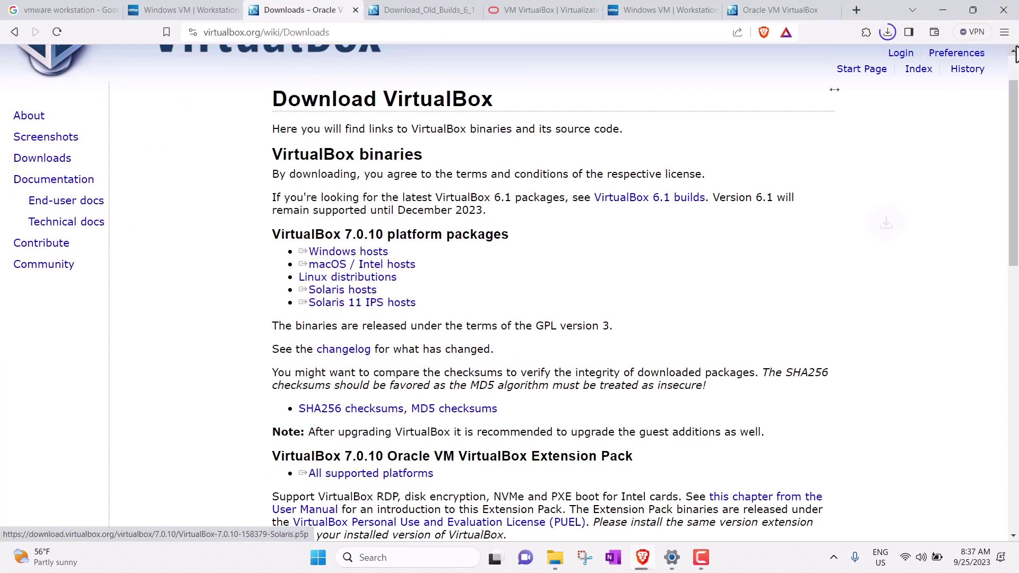
# Step: Open the browser's full download list and show VirtualBox-7.0.10-158379-Win.exe in its folder
pyautogui.click(888, 32)
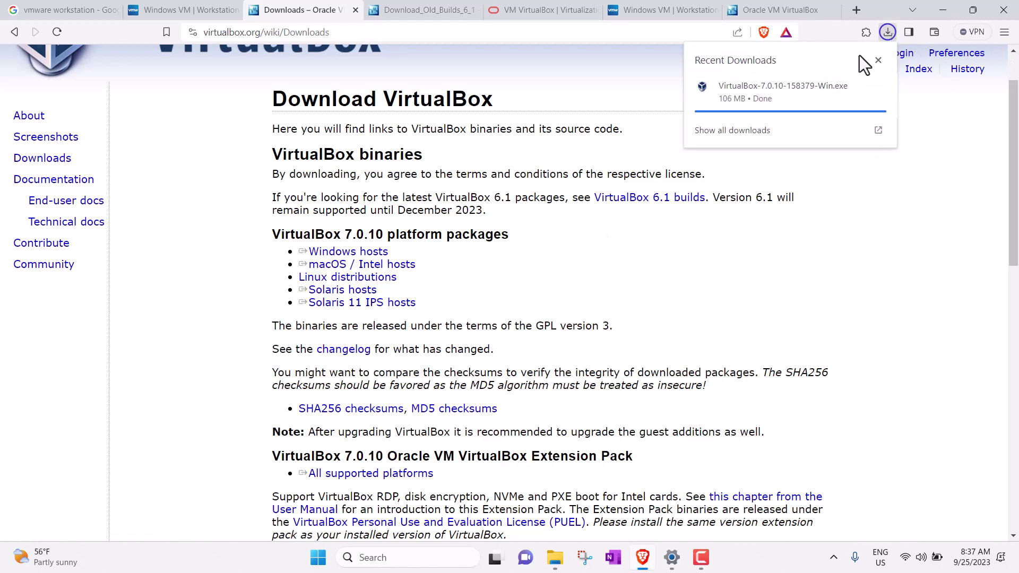
pyautogui.click(746, 132)
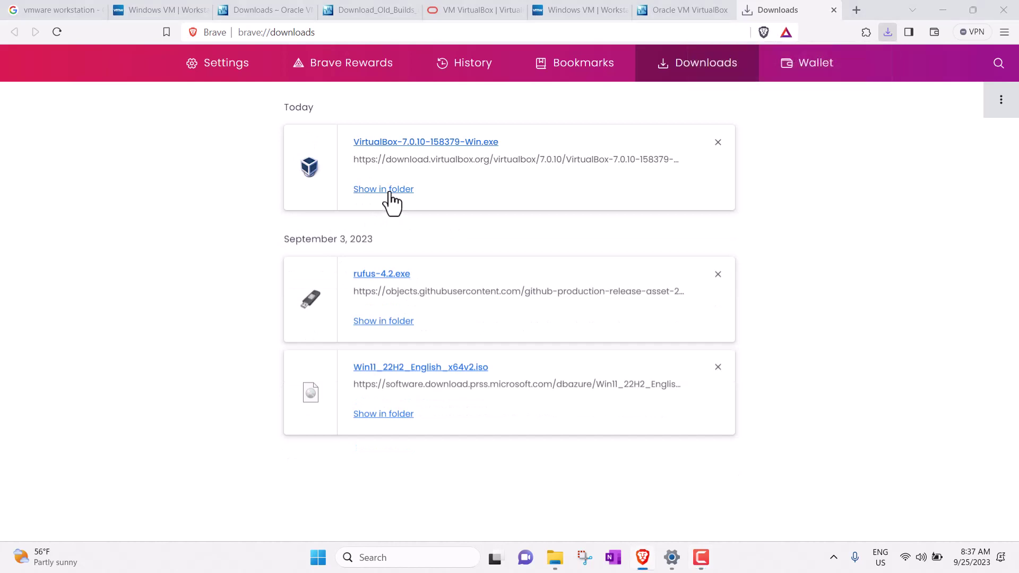
pyautogui.click(391, 203)
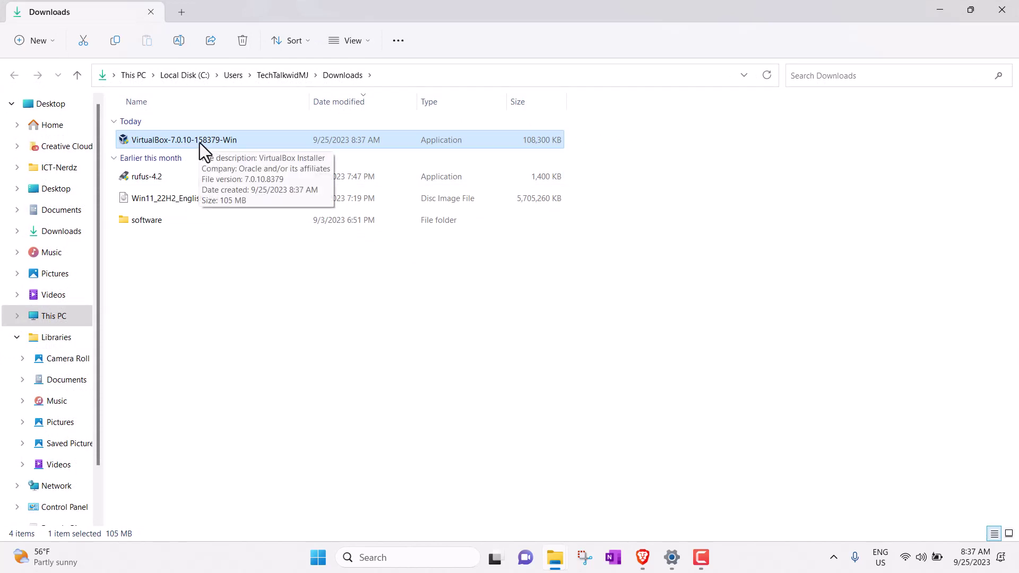
# Step: Run the VirtualBox-7.0.10-158379-Win installer, continue to its Custom Setup page and close the Downloads folder window
pyautogui.doubleClick(199, 142)
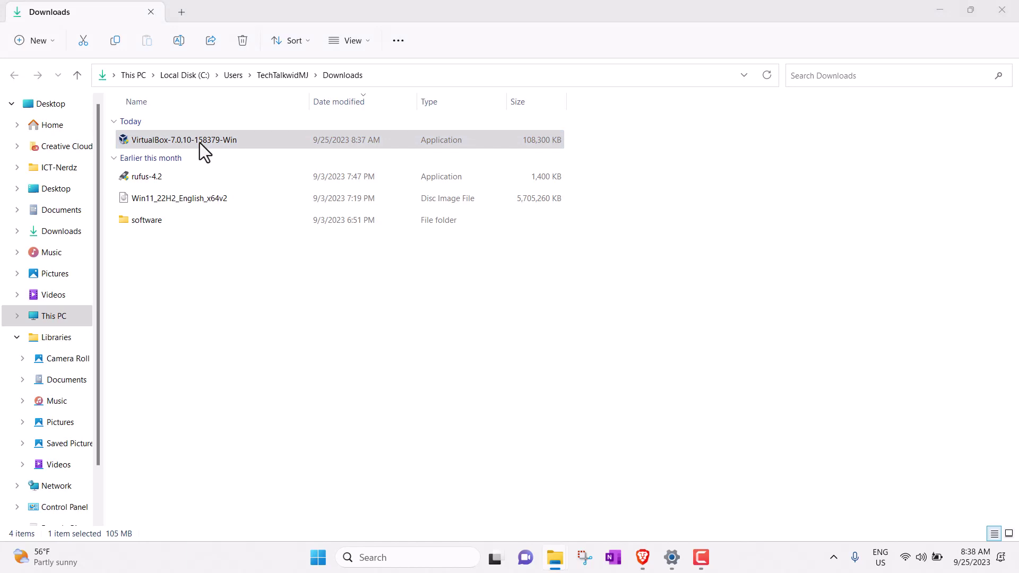
pyautogui.click(199, 142)
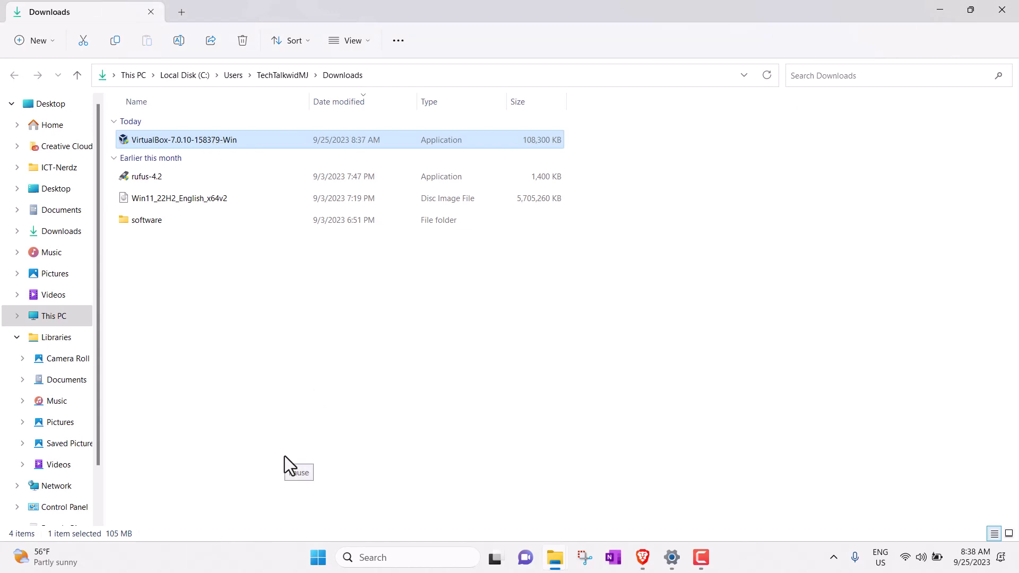
pyautogui.doubleClick(205, 133)
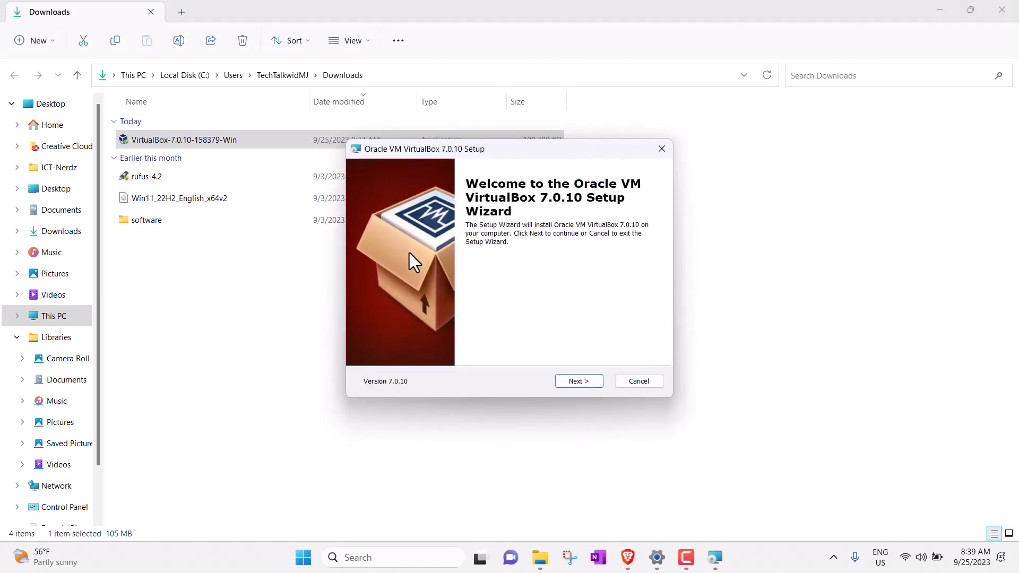
pyautogui.click(563, 383)
pyautogui.click(1010, 12)
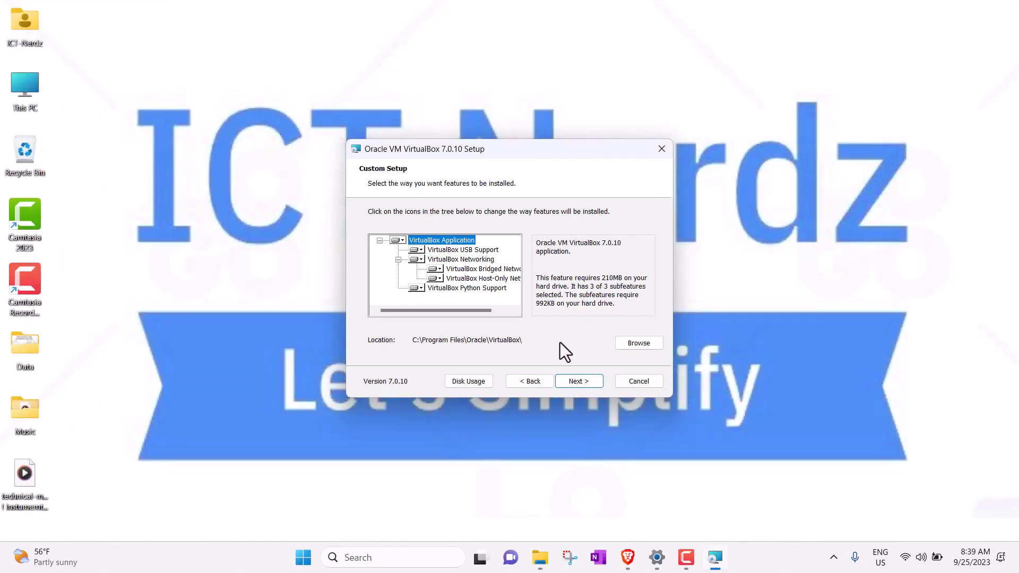
# Step: Install VirtualBox 7.0.10 with the default features and location, accepting the network interface warning and the missing Python dependencies
pyautogui.click(571, 383)
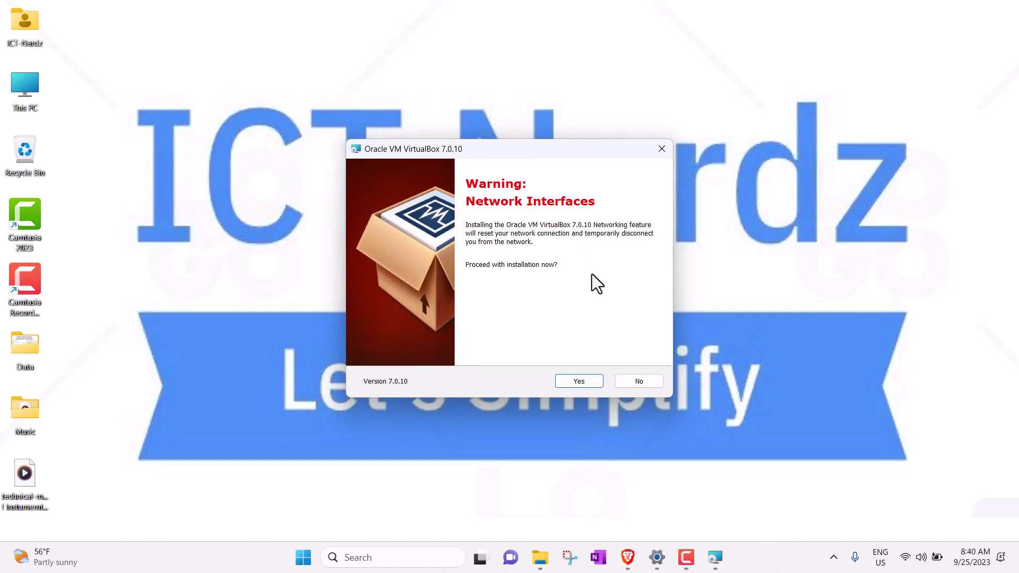
pyautogui.click(588, 384)
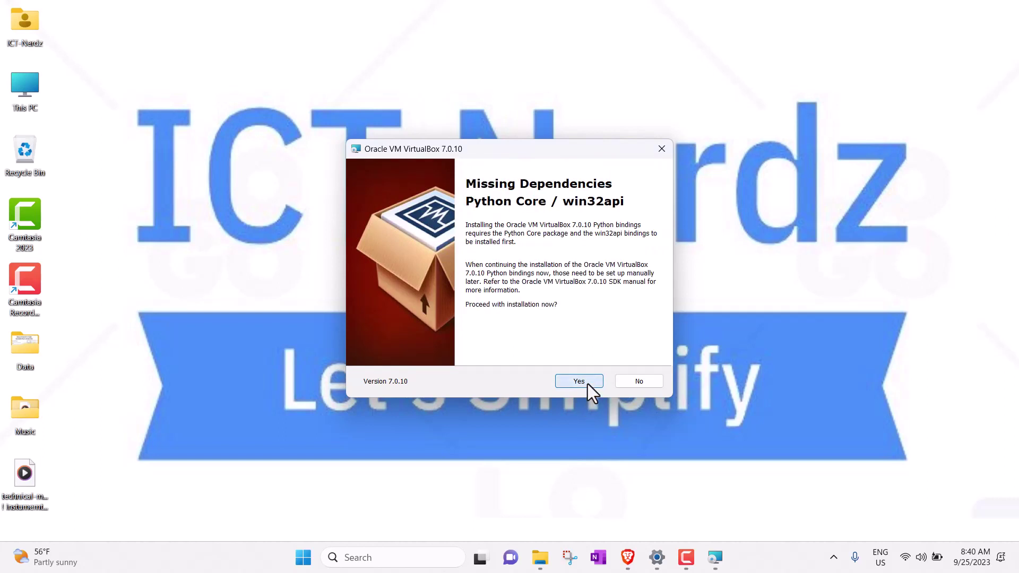
pyautogui.click(587, 384)
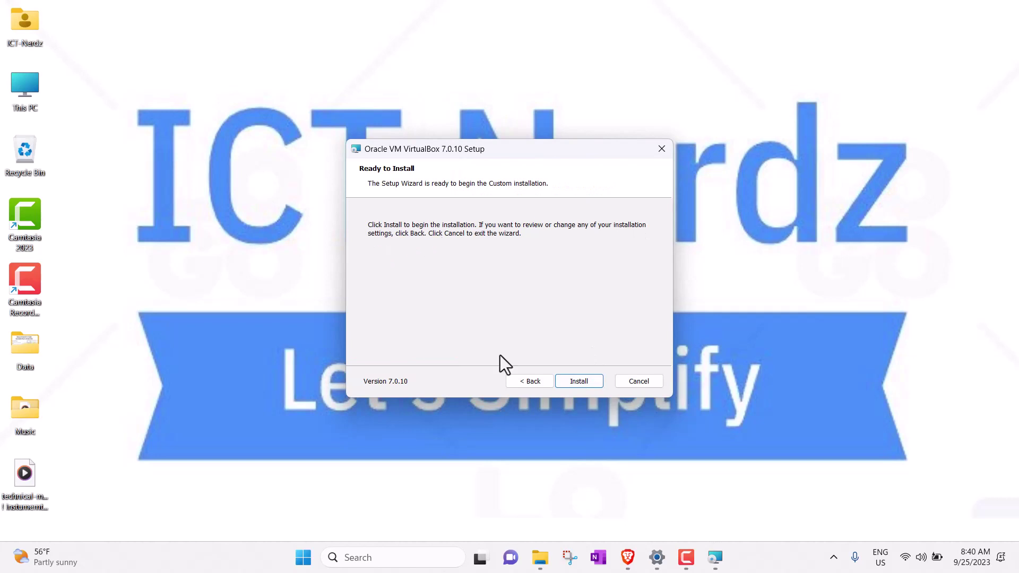
pyautogui.click(583, 386)
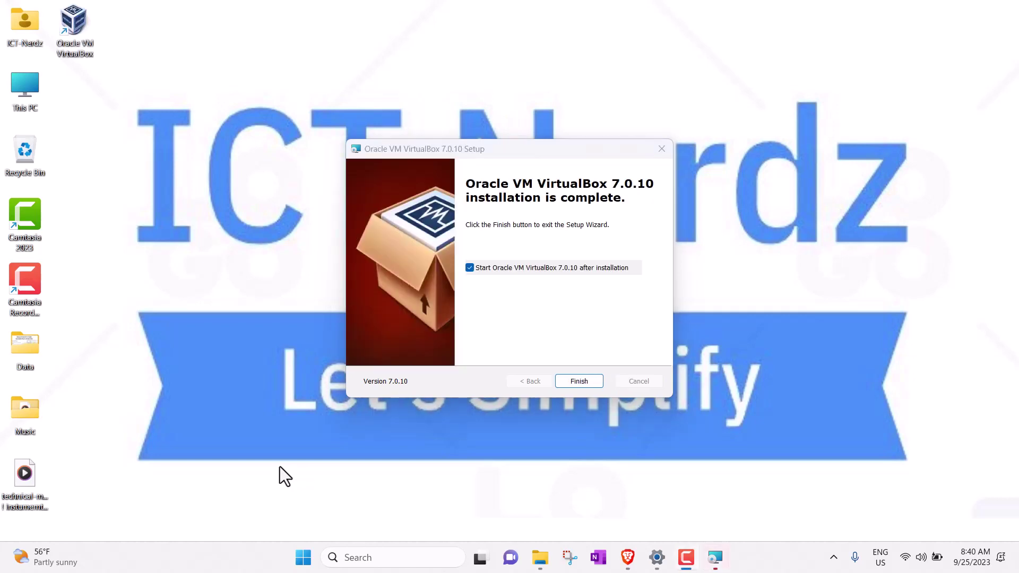
# Step: Finish the setup wizard and launch Oracle VM VirtualBox from the desktop
pyautogui.click(580, 381)
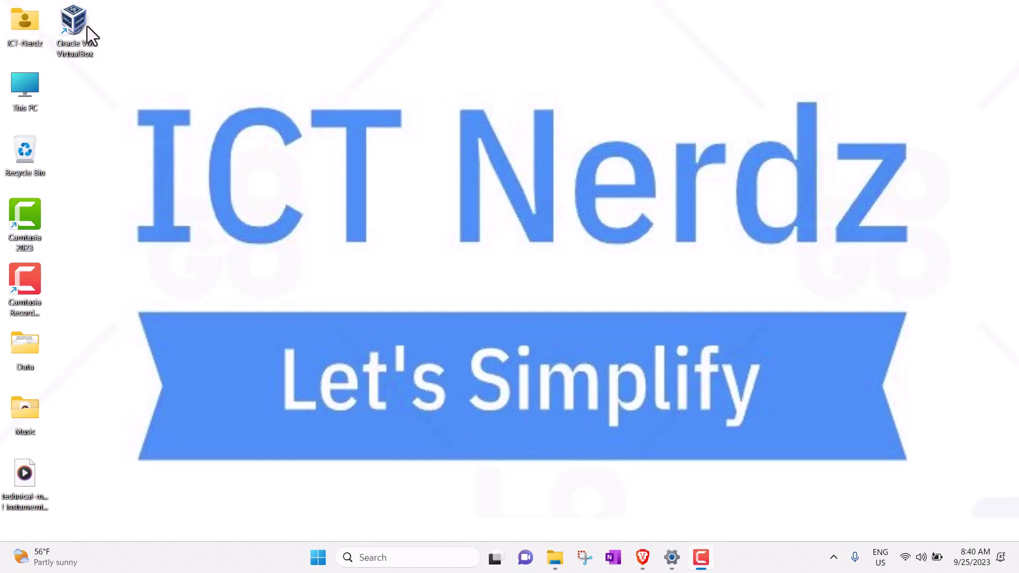
pyautogui.doubleClick(69, 23)
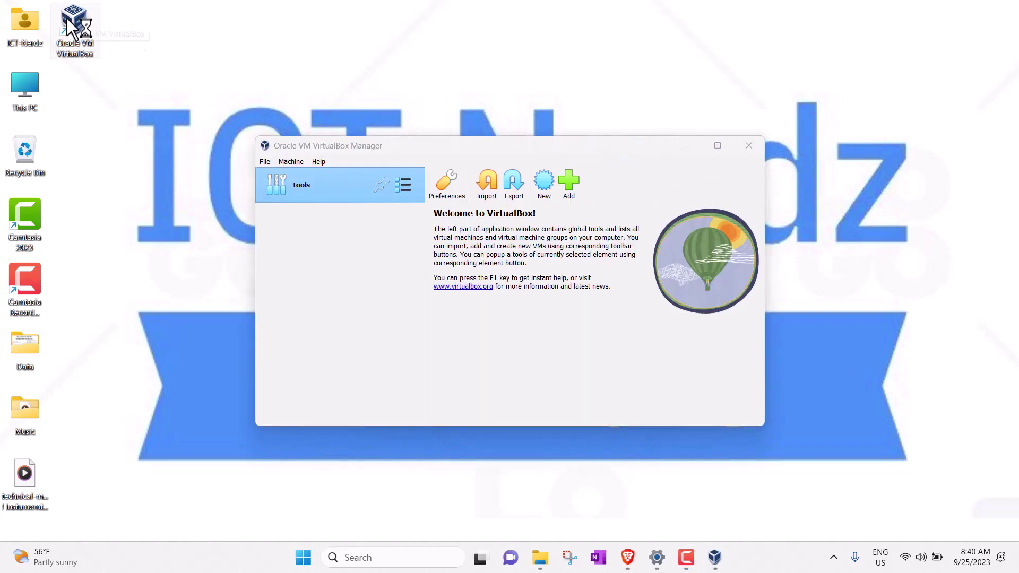